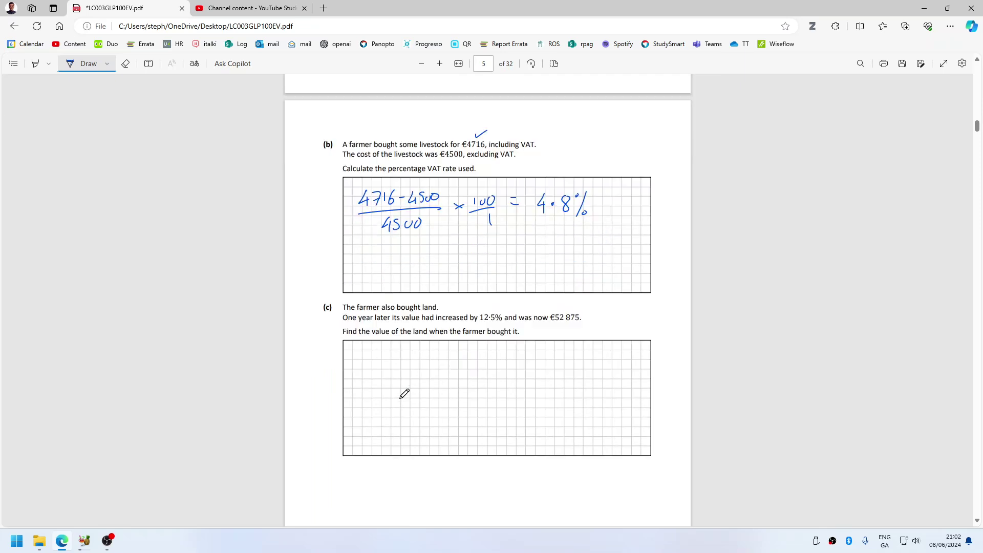
pyautogui.scroll(-1, 404, 394)
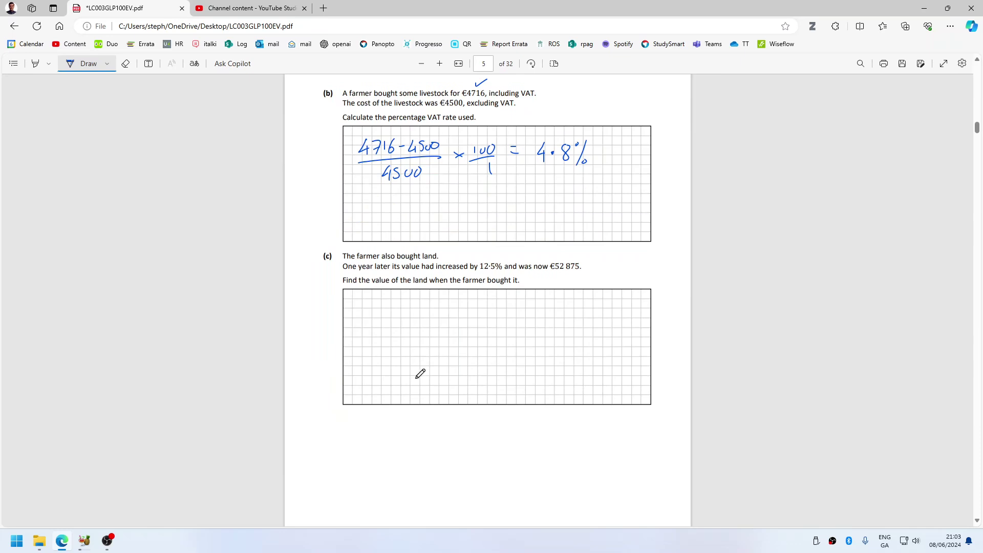
# Ring '€52 875' in the part (c) question text with the Draw pen.
pyautogui.moveTo(563, 255); pyautogui.dragTo(572, 253)
# Handwrite '52 875 = 112.5 value' in the answer grid, then strike through 112.5.
pyautogui.moveTo(375, 302)
pyautogui.mouseDown()
pyautogui.moveTo(368, 314)
pyautogui.moveTo(406, 302)
pyautogui.moveTo(424, 313)
pyautogui.moveTo(454, 304)
pyautogui.mouseUp()
pyautogui.moveTo(448, 309); pyautogui.dragTo(493, 312)
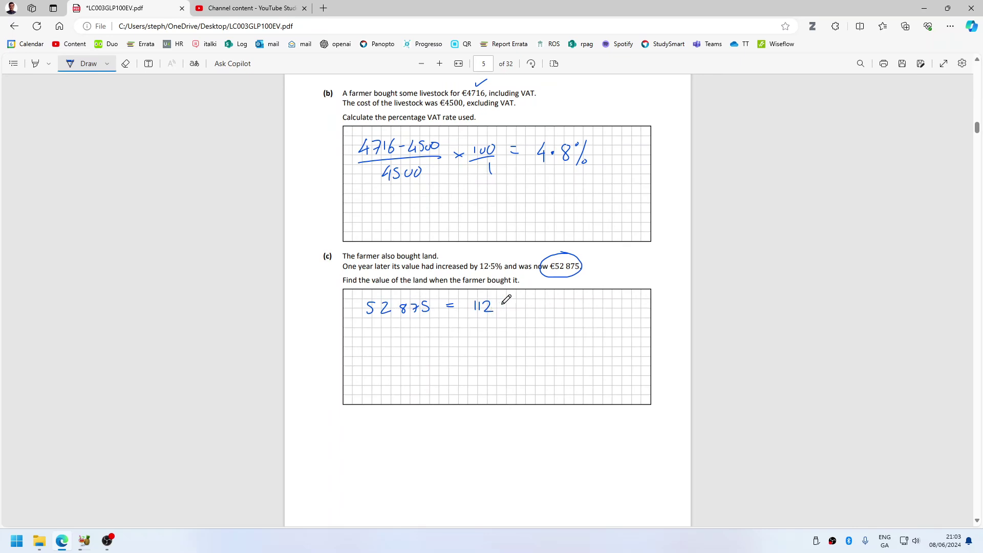
pyautogui.click(498, 305)
pyautogui.moveTo(504, 298); pyautogui.dragTo(502, 309)
pyautogui.moveTo(504, 299); pyautogui.dragTo(576, 307)
pyautogui.moveTo(474, 313); pyautogui.dragTo(513, 294)
# Write '/112.5' under 52 875 and relabel the right side as '1% value'.
pyautogui.moveTo(370, 319)
pyautogui.mouseDown()
pyautogui.moveTo(434, 311)
pyautogui.moveTo(387, 341)
pyautogui.mouseUp()
pyautogui.moveTo(393, 330)
pyautogui.mouseDown()
pyautogui.moveTo(393, 340)
pyautogui.moveTo(411, 336)
pyautogui.mouseUp()
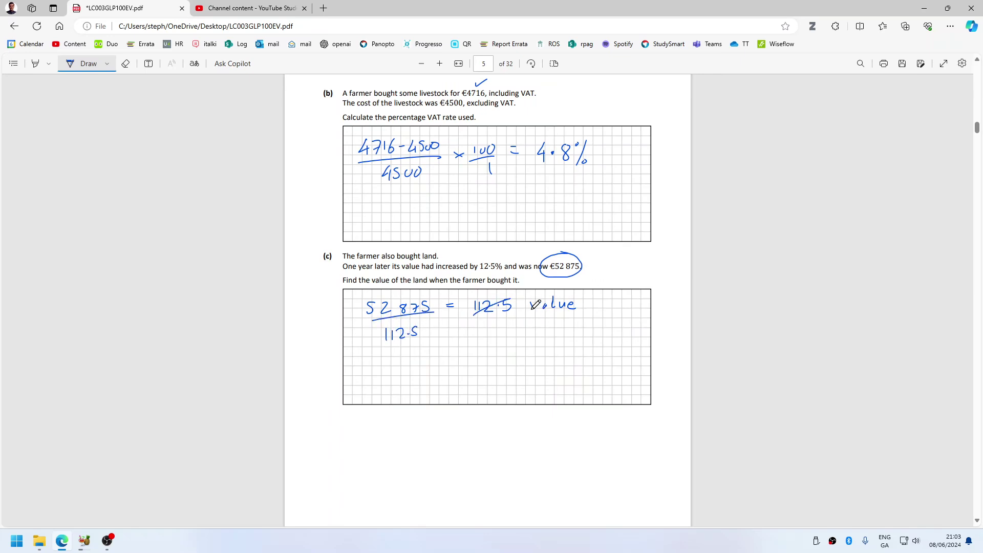
pyautogui.moveTo(520, 297); pyautogui.dragTo(524, 313)
pyautogui.moveTo(527, 310); pyautogui.dragTo(528, 307)
# Write '470 = 1% value' on the next line.
pyautogui.moveTo(403, 347)
pyautogui.mouseDown()
pyautogui.moveTo(409, 355)
pyautogui.moveTo(419, 346)
pyautogui.moveTo(411, 359)
pyautogui.mouseUp()
pyautogui.moveTo(424, 350); pyautogui.dragTo(449, 349)
pyautogui.moveTo(438, 354)
pyautogui.mouseDown()
pyautogui.moveTo(537, 346)
pyautogui.moveTo(552, 355)
pyautogui.moveTo(569, 341)
pyautogui.mouseUp()
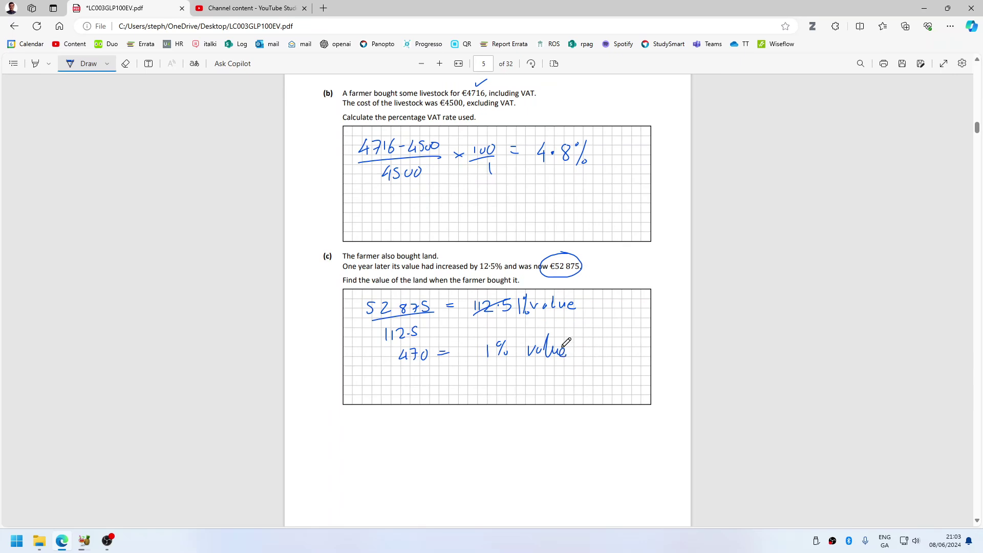
# Write the final answer '€47 000' below the '470 = 1% value' line.
pyautogui.moveTo(533, 380)
pyautogui.mouseDown()
pyautogui.moveTo(553, 393)
pyautogui.moveTo(543, 401)
pyautogui.moveTo(588, 391)
pyautogui.mouseUp()
pyautogui.moveTo(601, 388); pyautogui.dragTo(597, 391)
pyautogui.moveTo(507, 384)
pyautogui.mouseDown()
pyautogui.moveTo(500, 401)
pyautogui.moveTo(504, 391)
pyautogui.mouseUp()
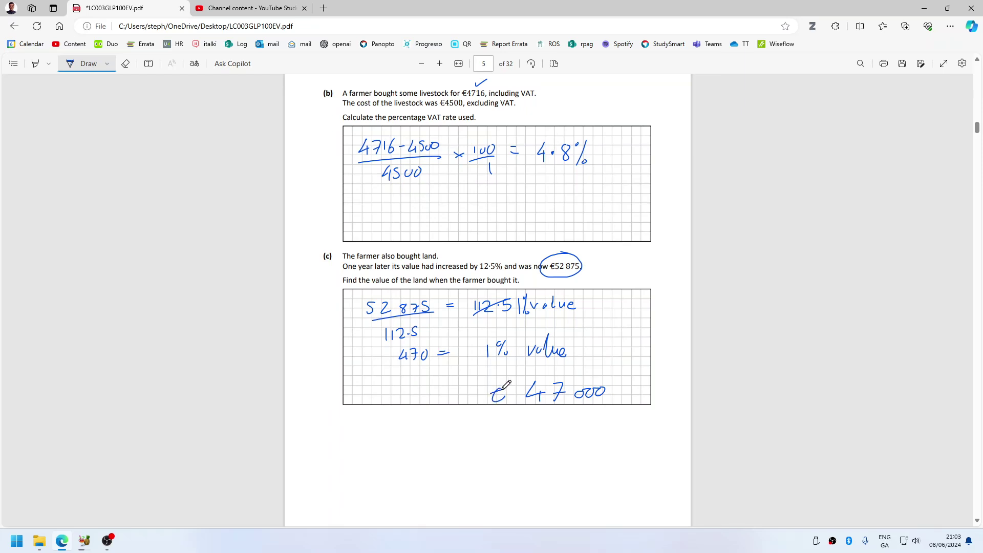